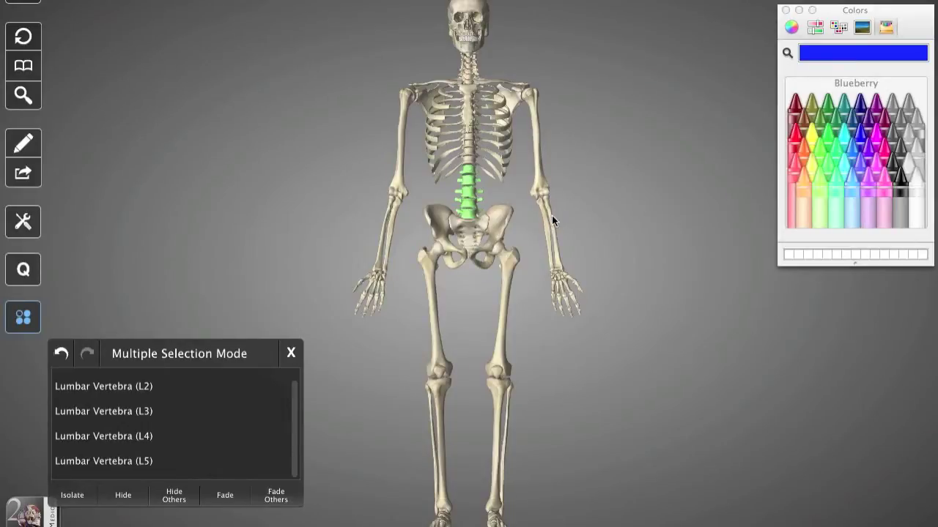
Rotate the skeleton, with L2–L5 selected, around to its back and then to a three-quarter front view.
left_click_drag(534, 227, 693, 237)
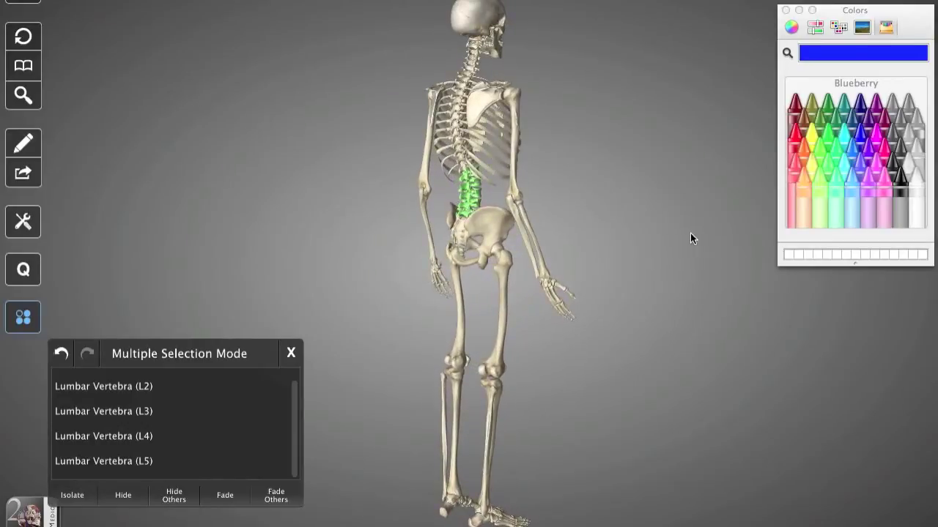
left_click_drag(581, 275, 512, 274)
left_click_drag(571, 254, 501, 239)
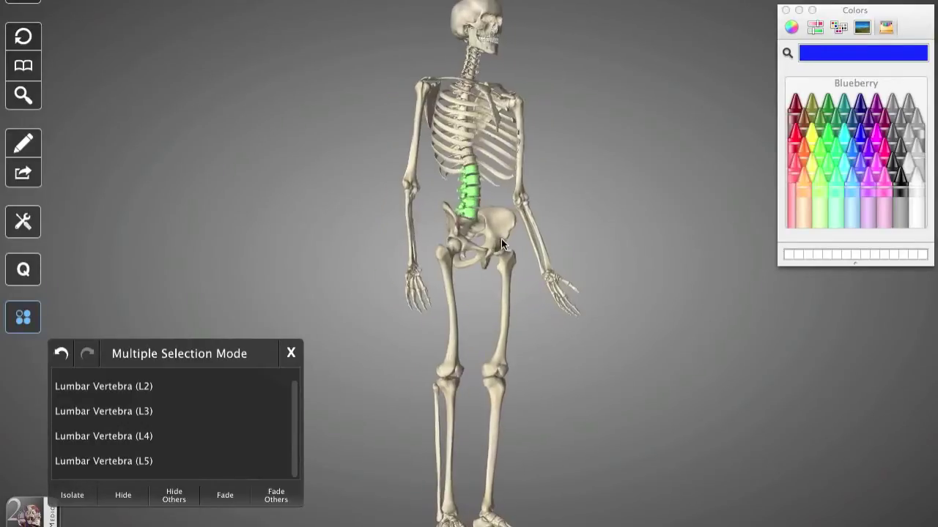
left_click(21, 68)
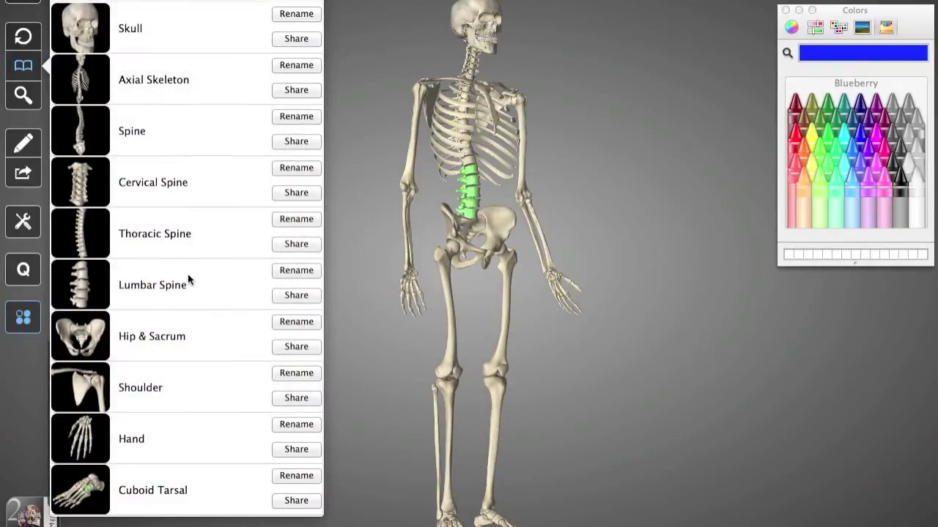
Load the Lumbar Spine view, turn it to a side view, and isolate the L3 vertebra.
left_click(169, 283)
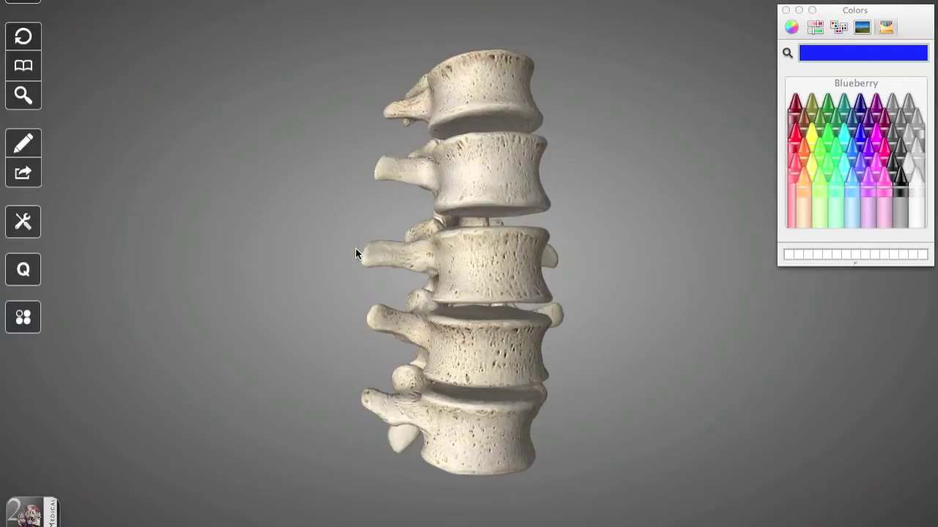
left_click_drag(273, 268, 363, 269)
left_click(447, 265)
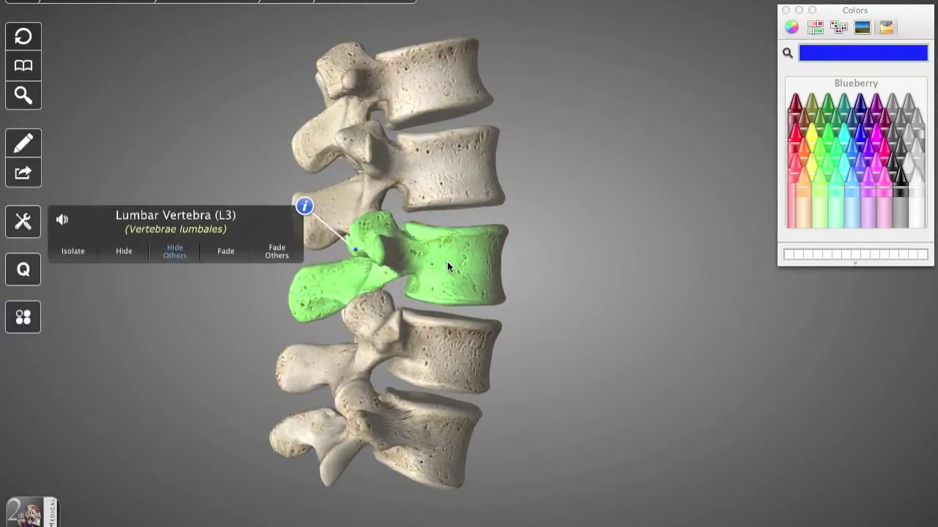
left_click(68, 255)
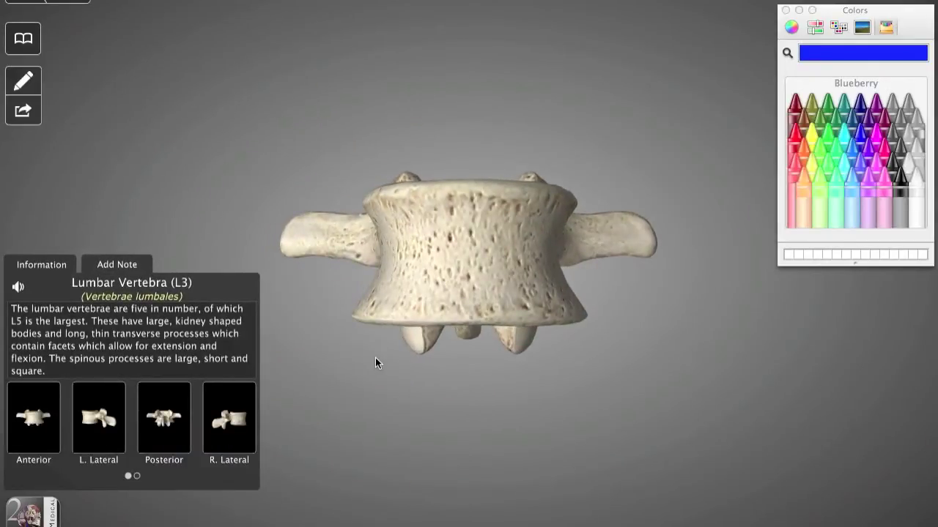
From behind, mark L3's articular processes blue, spinous process yellow and transverse processes orange, then clear the marks.
left_click_drag(375, 357, 594, 363)
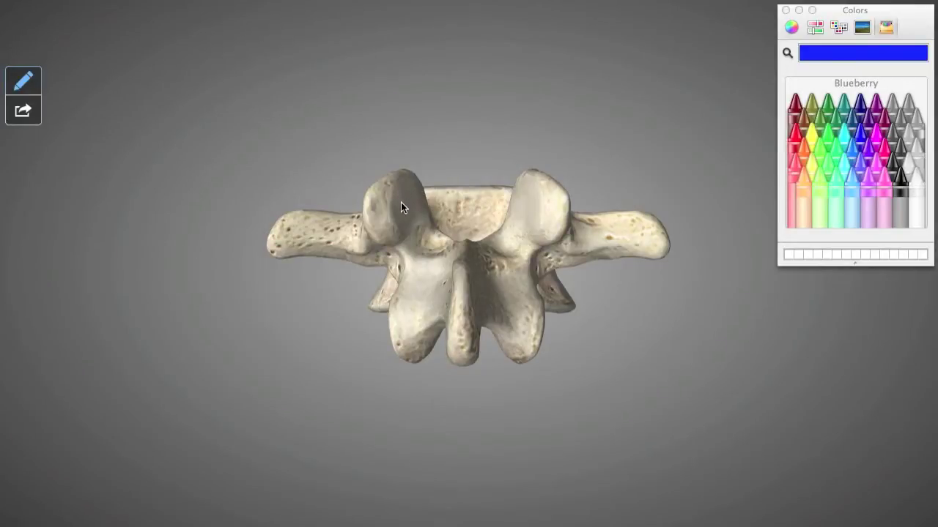
left_click_drag(403, 203, 407, 213)
left_click(809, 136)
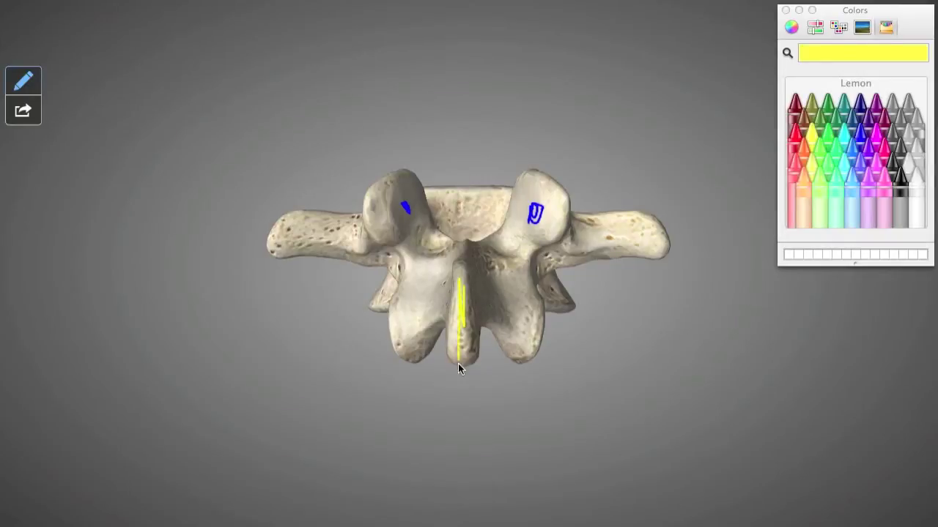
left_click(799, 148)
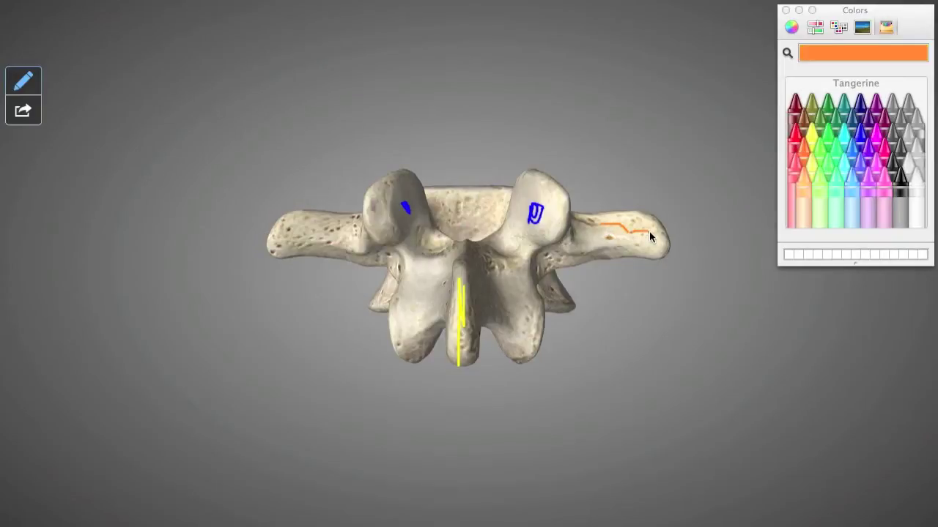
mouse_move(342, 229)
left_mouse_down()
mouse_move(288, 233)
mouse_move(322, 234)
left_mouse_up()
key("Escape")
Turn L3 to a superior view, hide its label, and write a green A above and P below.
mouse_move(551, 269)
left_mouse_down()
mouse_move(556, 387)
mouse_move(583, 378)
left_mouse_up()
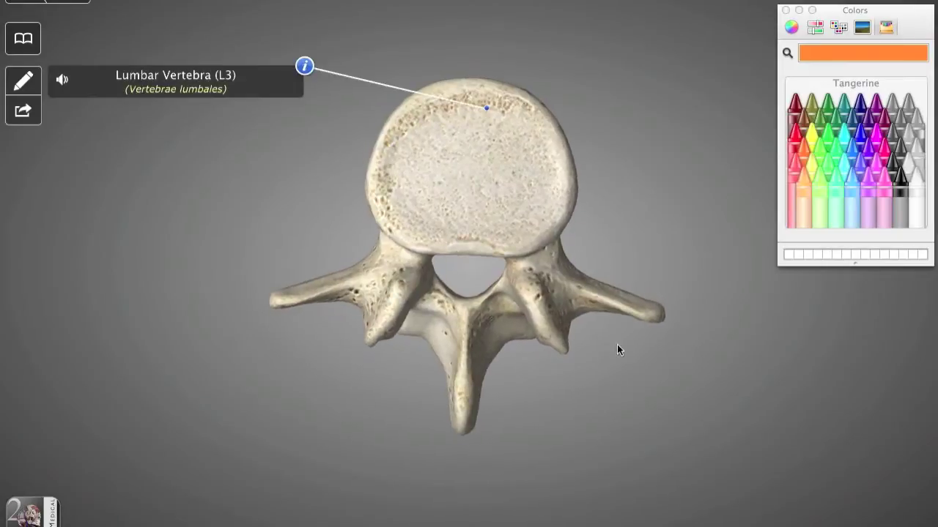
left_click_drag(615, 382, 627, 382)
left_click(627, 382)
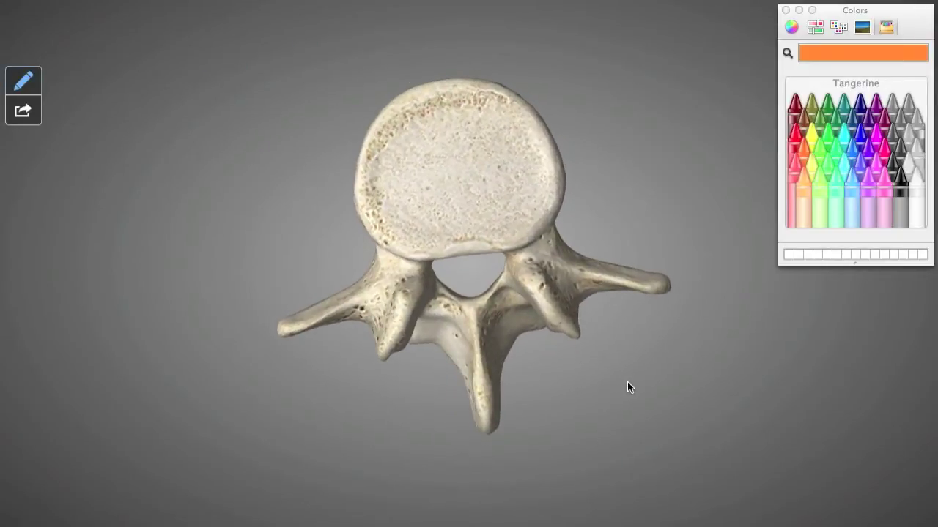
left_click(831, 133)
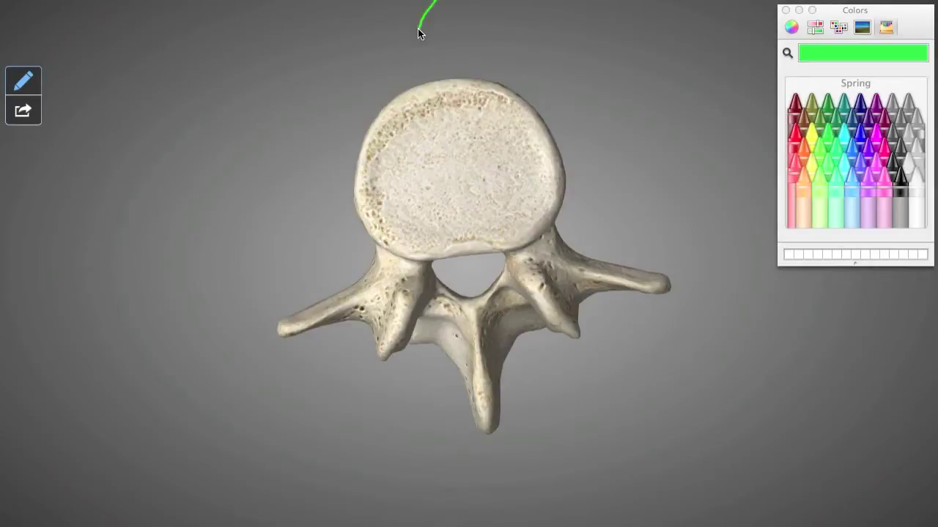
left_click_drag(423, 17, 458, 18)
mouse_move(477, 480)
left_mouse_down()
mouse_move(477, 516)
mouse_move(478, 482)
mouse_move(518, 485)
mouse_move(510, 505)
mouse_move(476, 517)
left_mouse_up()
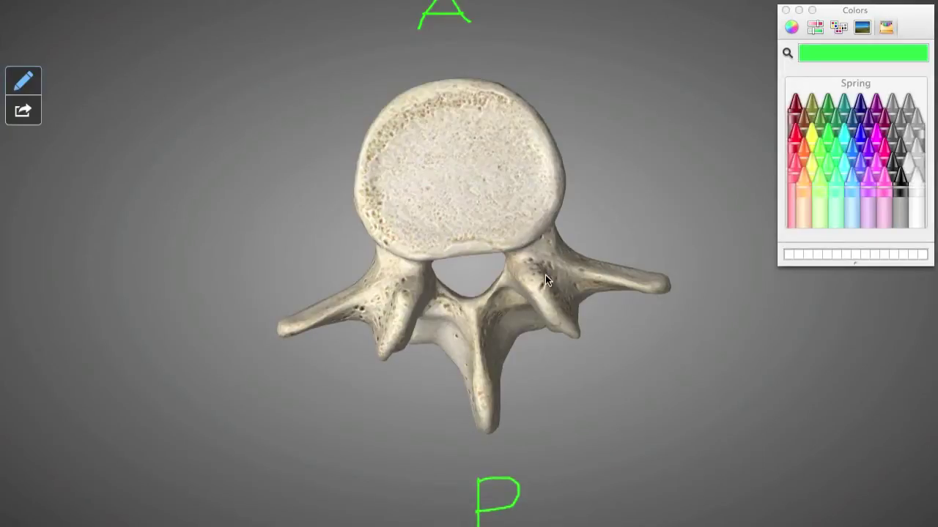
Outline the vertebral body in yellow and hatch it with yellow diagonal lines.
left_click(808, 136)
mouse_move(376, 132)
left_mouse_down()
mouse_move(394, 94)
mouse_move(462, 75)
mouse_move(528, 86)
left_mouse_up()
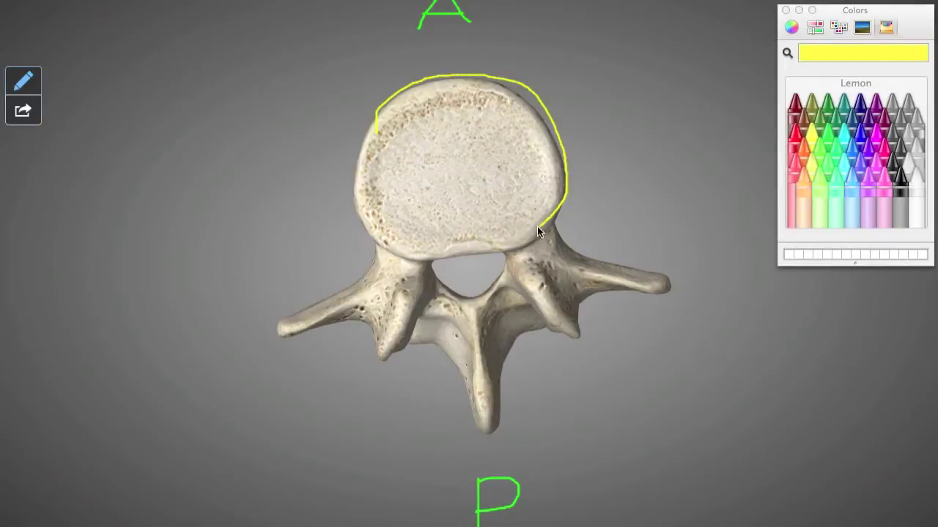
mouse_move(392, 250)
left_mouse_down()
mouse_move(368, 142)
mouse_move(382, 116)
mouse_move(420, 245)
mouse_move(452, 228)
left_mouse_up()
left_click_drag(400, 143, 475, 211)
left_click_drag(451, 129, 525, 198)
left_click_drag(481, 125, 544, 186)
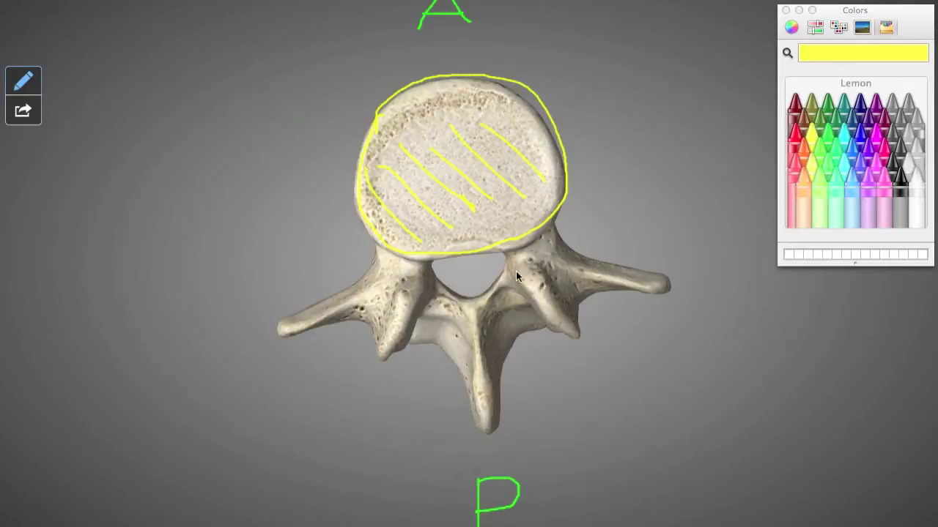
Outline both transverse processes in red and outline and hatch the vertebral canal in black.
left_click(795, 135)
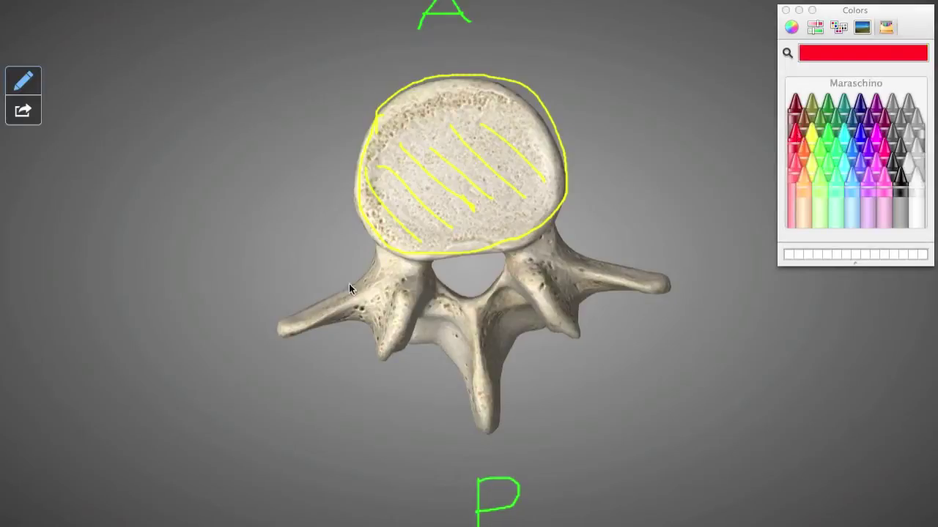
left_click_drag(292, 304, 275, 334)
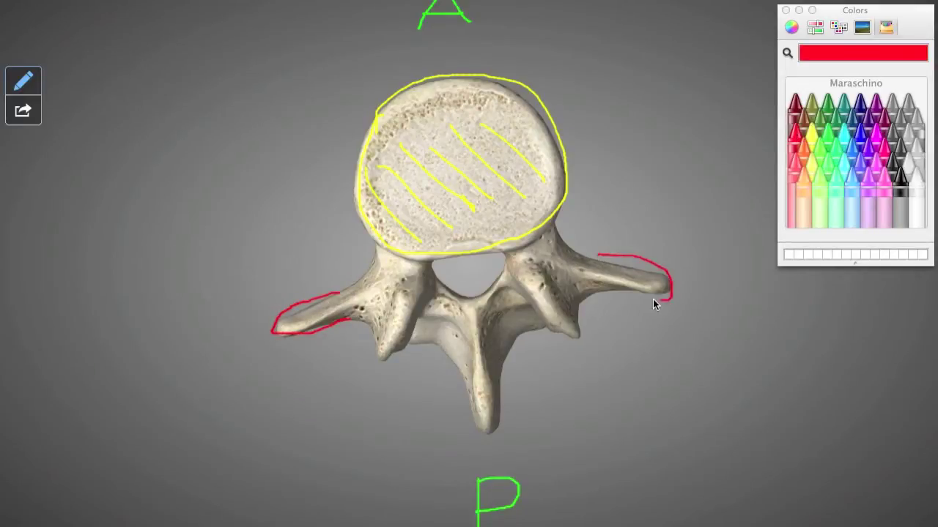
left_click(899, 182)
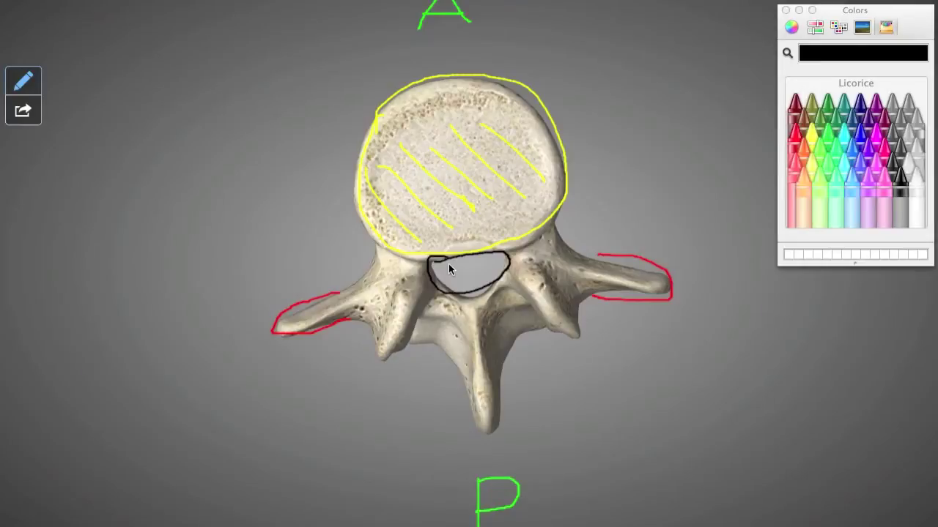
mouse_move(450, 271)
left_mouse_down()
mouse_move(449, 292)
mouse_move(466, 280)
mouse_move(481, 287)
left_mouse_up()
Circle the spinous process blue, outline the articular processes teal, and mark the pedicles orange.
left_click(854, 141)
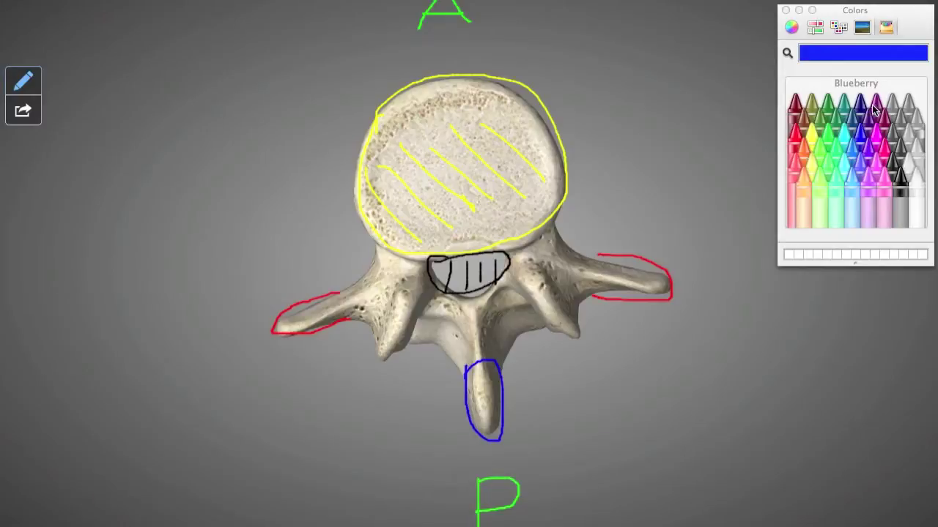
left_click(846, 107)
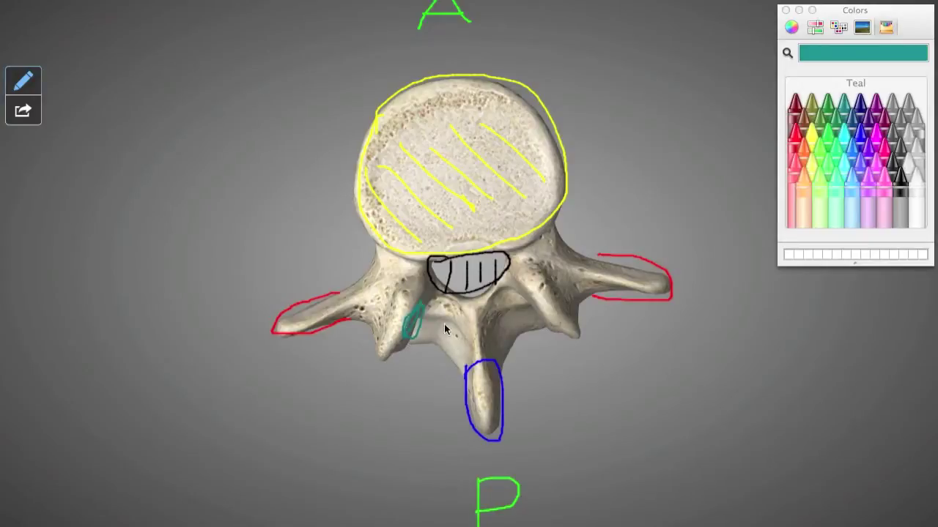
left_click_drag(533, 286, 526, 298)
left_click(807, 148)
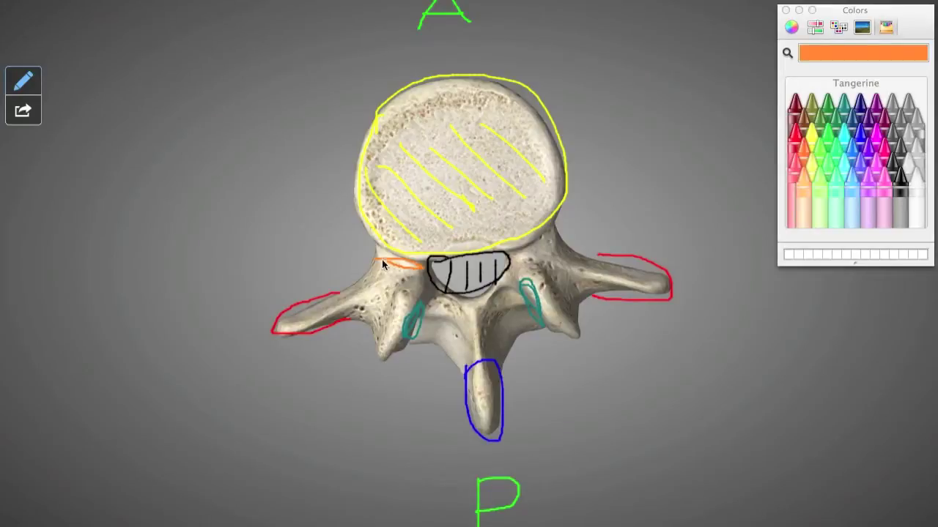
left_click_drag(414, 270, 389, 266)
Mark the left lamina with a dark-blue stroke and trace both laminae with green loops and lines.
left_click(821, 146)
left_click_drag(452, 298, 462, 328)
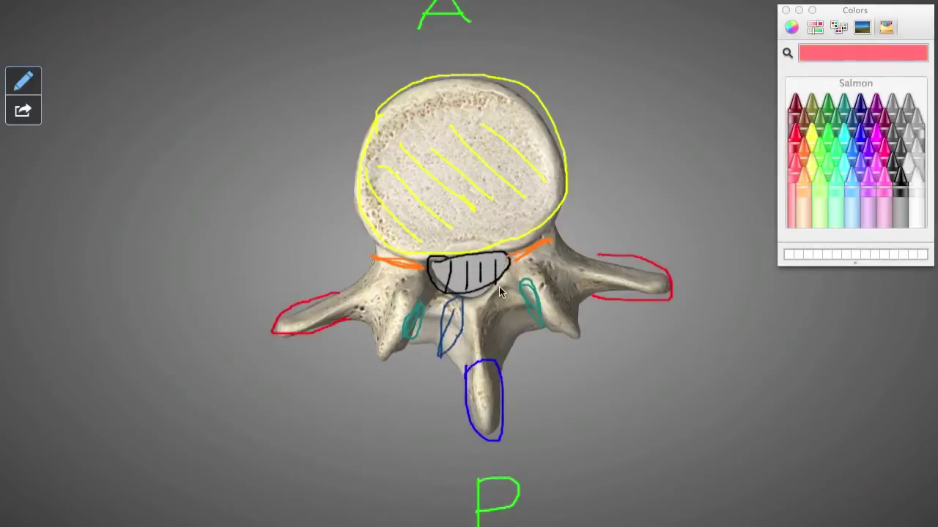
left_click(826, 131)
mouse_move(456, 308)
left_mouse_down()
mouse_move(438, 333)
mouse_move(453, 342)
mouse_move(474, 310)
mouse_move(434, 315)
mouse_move(436, 372)
mouse_move(457, 304)
mouse_move(450, 347)
left_mouse_up()
left_click_drag(486, 293, 515, 334)
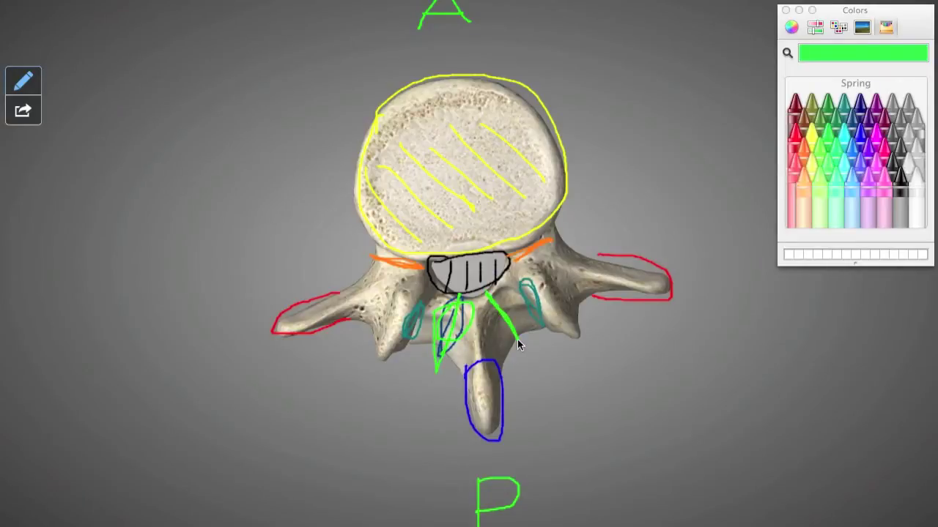
mouse_move(455, 326)
left_mouse_down()
mouse_move(446, 359)
mouse_move(453, 298)
mouse_move(446, 363)
left_mouse_up()
left_click(903, 187)
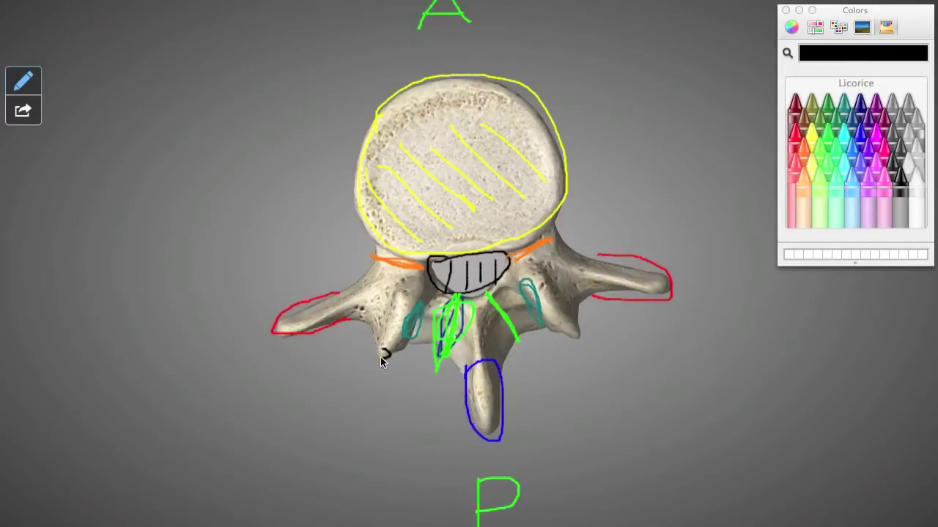
Add small black loops on the process tips, then clear all drawing to return to the 3D model.
left_click_drag(382, 354, 386, 353)
left_click_drag(550, 328, 575, 338)
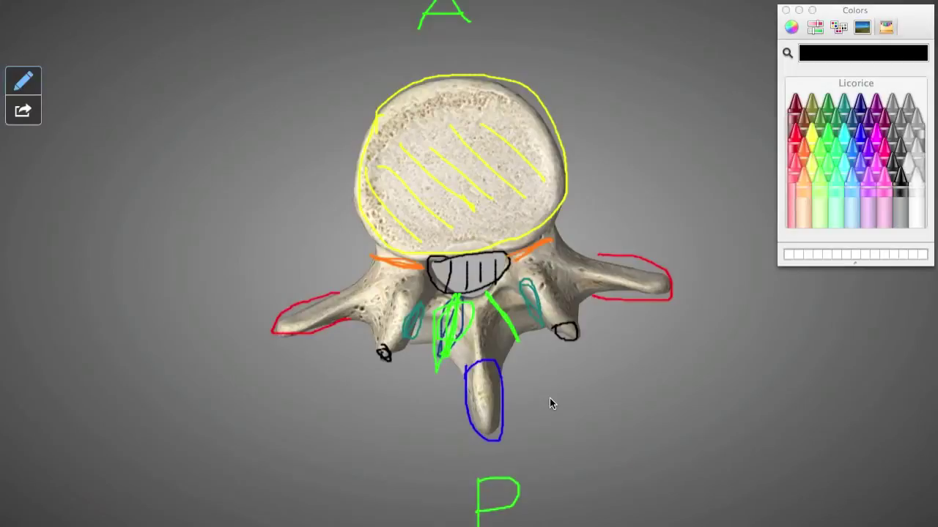
key("Escape")
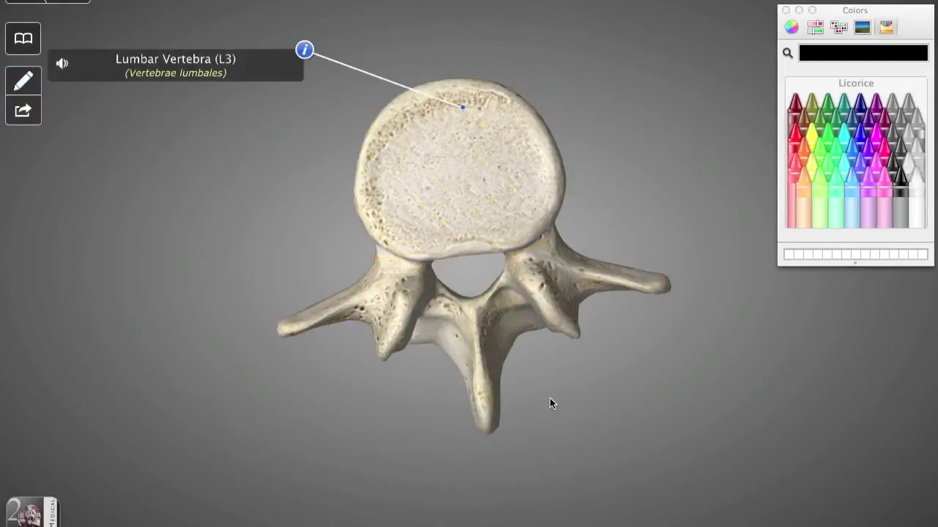